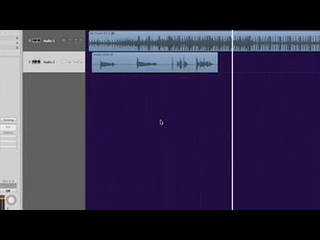
- Open the vocal channel's insert plug-in list, close it, and reopen it
{"action": "left_click", "coordinate": [7, 124]}
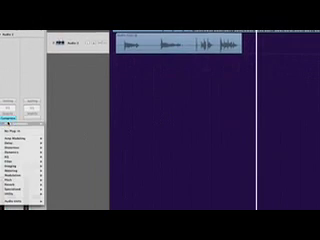
{"action": "left_click", "coordinate": [10, 125]}
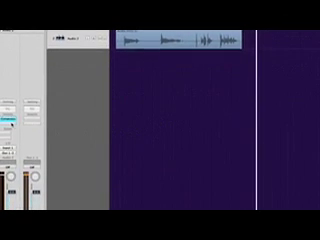
{"action": "left_click", "coordinate": [7, 124]}
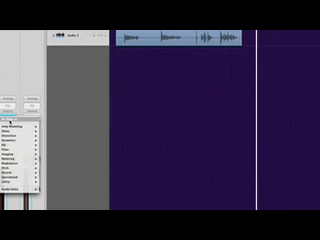
- Insert Pitch Correction on the vocal track and show its Scale options
{"action": "mouse_move", "coordinate": [22, 149]}
{"action": "left_click", "coordinate": [62, 152]}
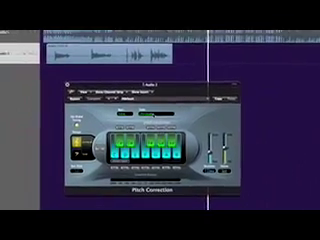
{"action": "left_click", "coordinate": [212, 98]}
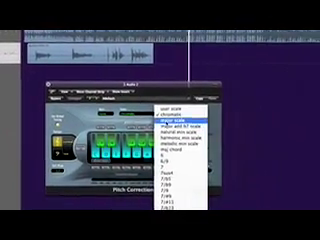
- Set Pitch Correction to major scale with F# as the root key
{"action": "left_click", "coordinate": [190, 112]}
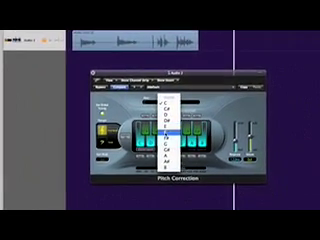
{"action": "left_click", "coordinate": [163, 118]}
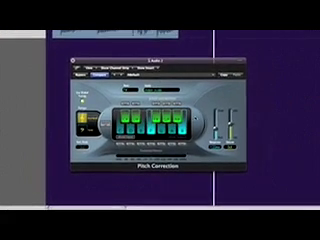